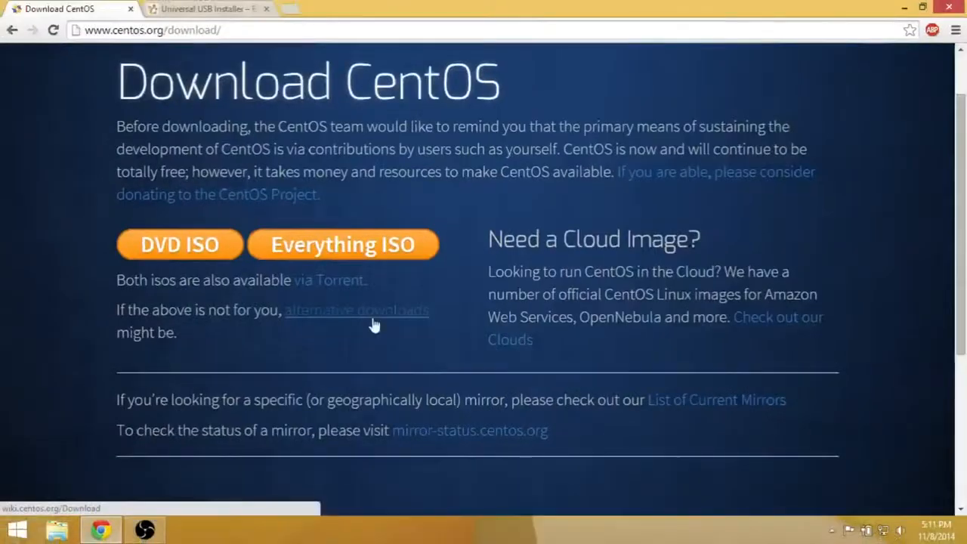
Download the CentOS-7.0-1406-x86_64-livecd.iso image from the ftp.usf.edu mirror via the alternative downloads page
{"action": "left_click", "coordinate": [362, 303]}
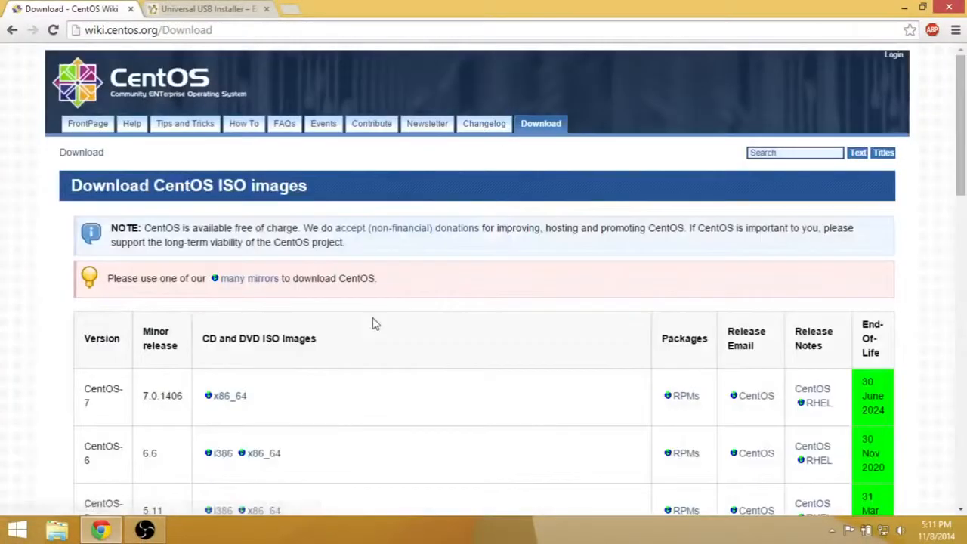
{"action": "scroll", "coordinate": [372, 324], "scroll_direction": "down", "scroll_amount": 3}
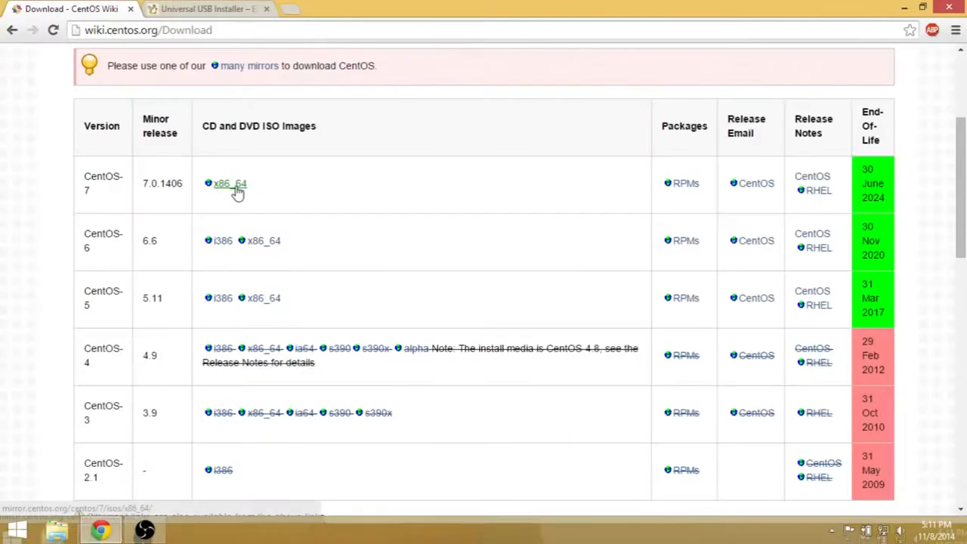
{"action": "left_click", "coordinate": [231, 185]}
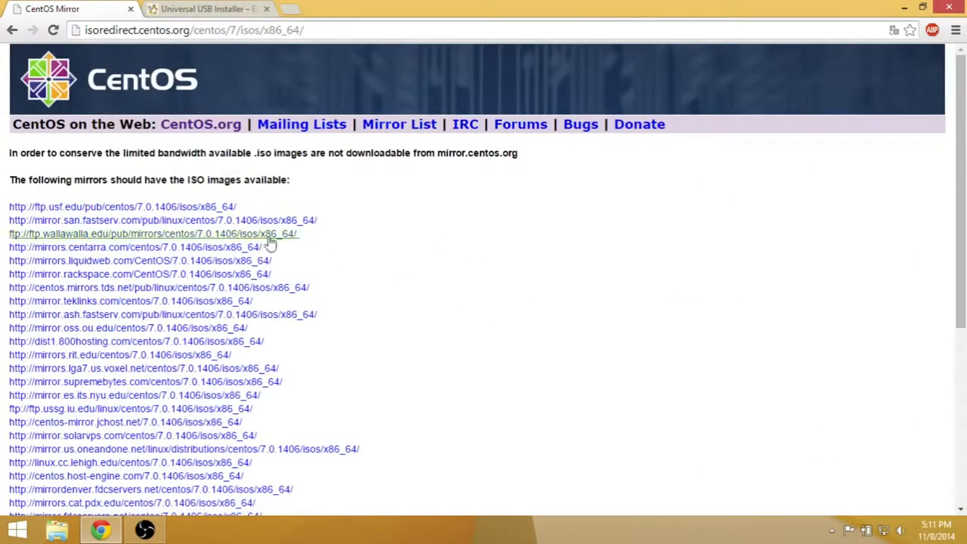
{"action": "left_click", "coordinate": [190, 211]}
{"action": "scroll", "coordinate": [393, 280], "scroll_direction": "down", "scroll_amount": 1}
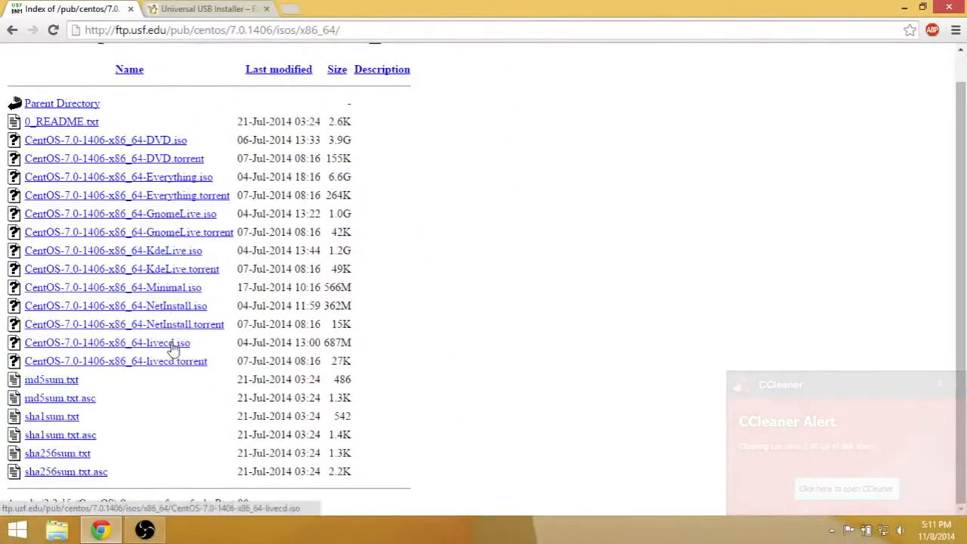
{"action": "left_click", "coordinate": [174, 347]}
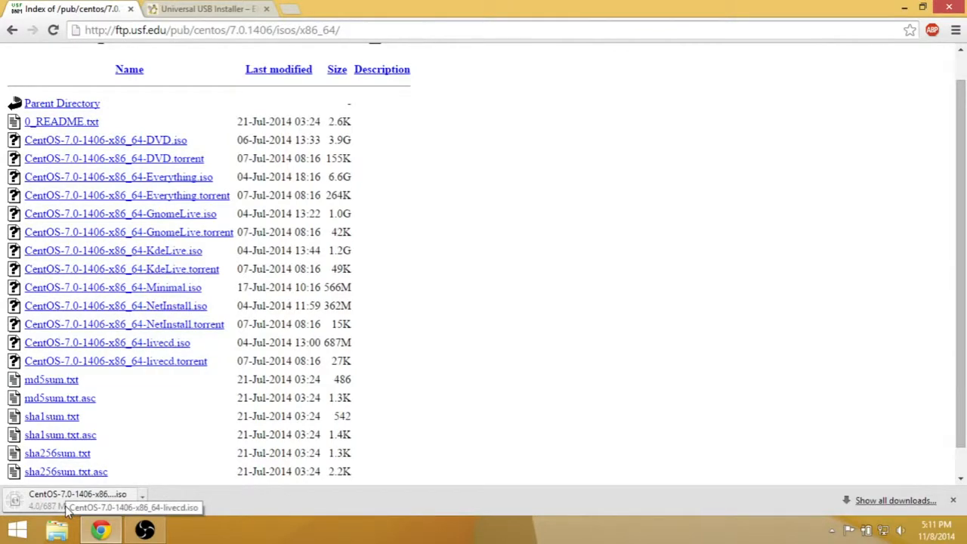
Return to the CentOS wiki download page and read the section on the variety of ISO images
{"action": "key", "text": "alt+Left"}
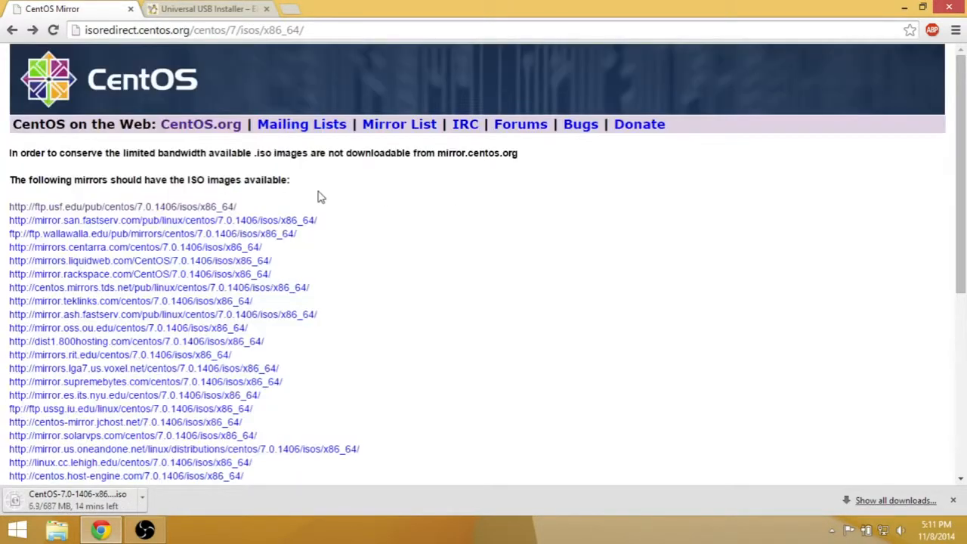
{"action": "key", "text": "alt+Left"}
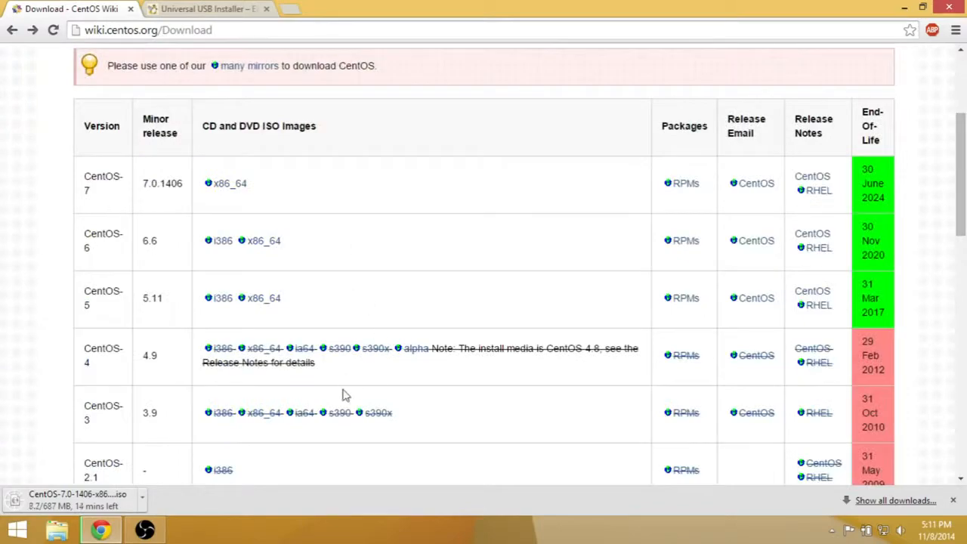
{"action": "scroll", "coordinate": [342, 395], "scroll_direction": "down", "scroll_amount": 3}
{"action": "scroll", "coordinate": [341, 395], "scroll_direction": "down", "scroll_amount": 6}
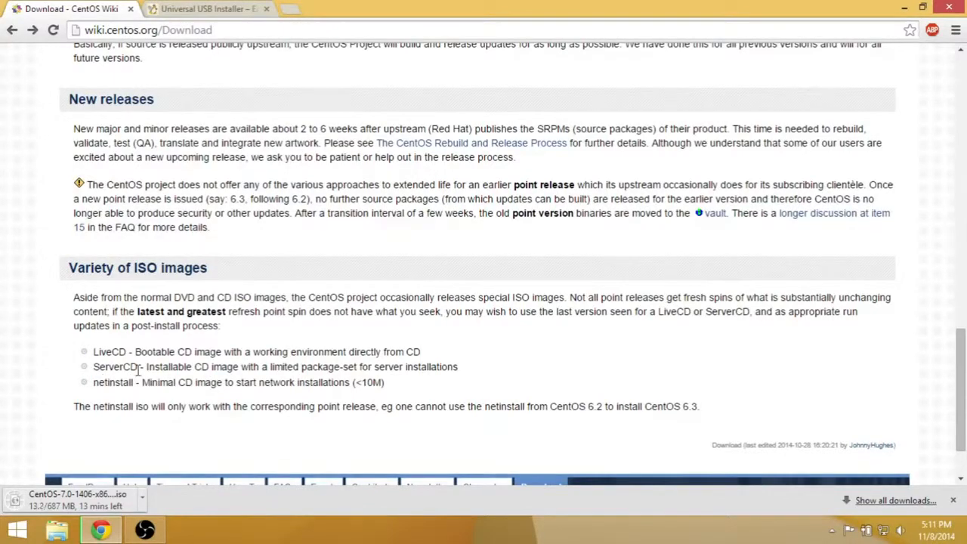
{"action": "scroll", "coordinate": [370, 383], "scroll_direction": "up", "scroll_amount": 1}
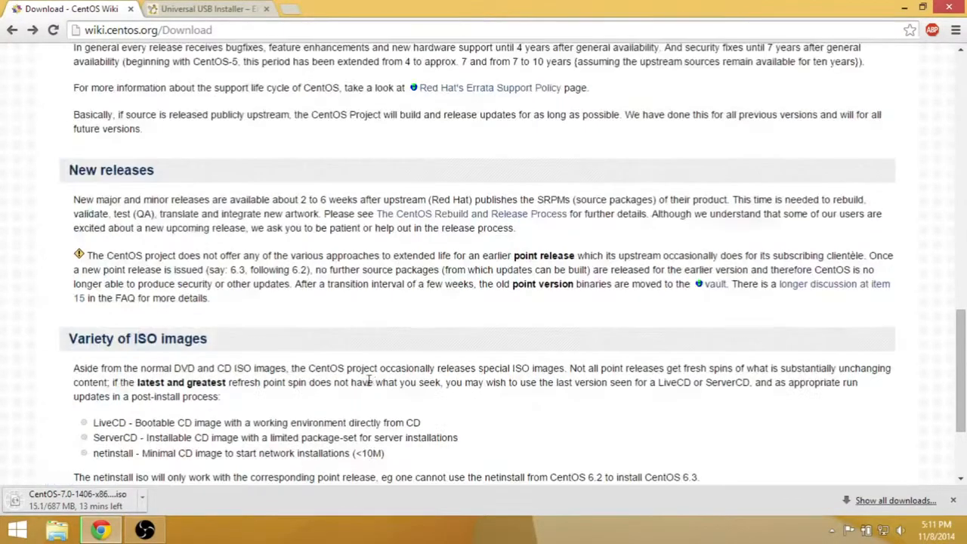
Download Universal-USB-Installer-1.9.5.7.exe from the Pendrivelinux page
{"action": "left_click", "coordinate": [202, 8]}
{"action": "left_click", "coordinate": [145, 29]}
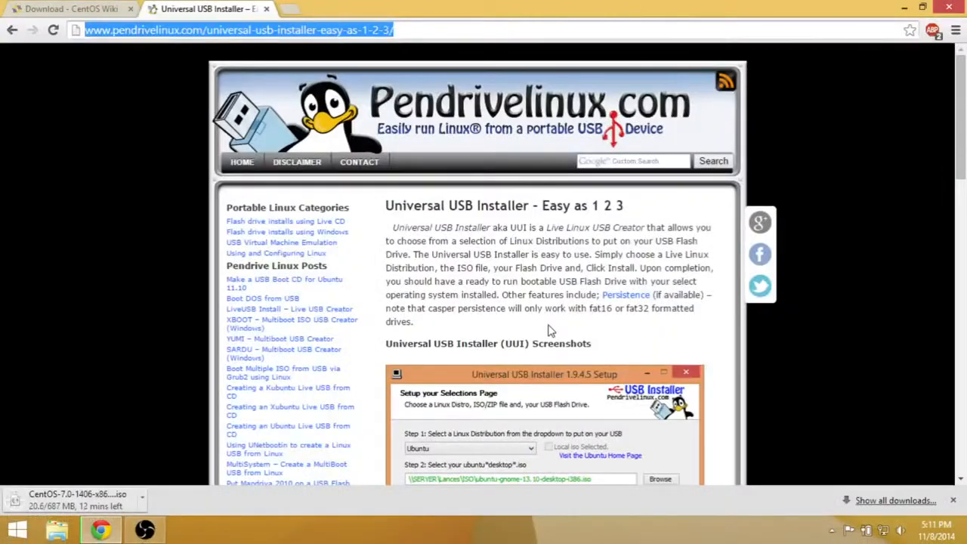
{"action": "left_click", "coordinate": [549, 330]}
{"action": "scroll", "coordinate": [549, 331], "scroll_direction": "down", "scroll_amount": 10}
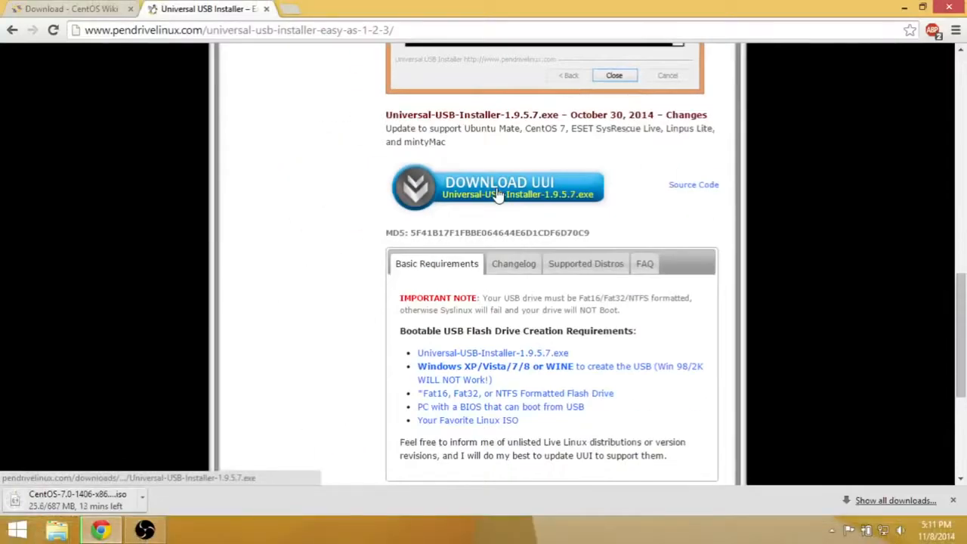
{"action": "left_click", "coordinate": [496, 199]}
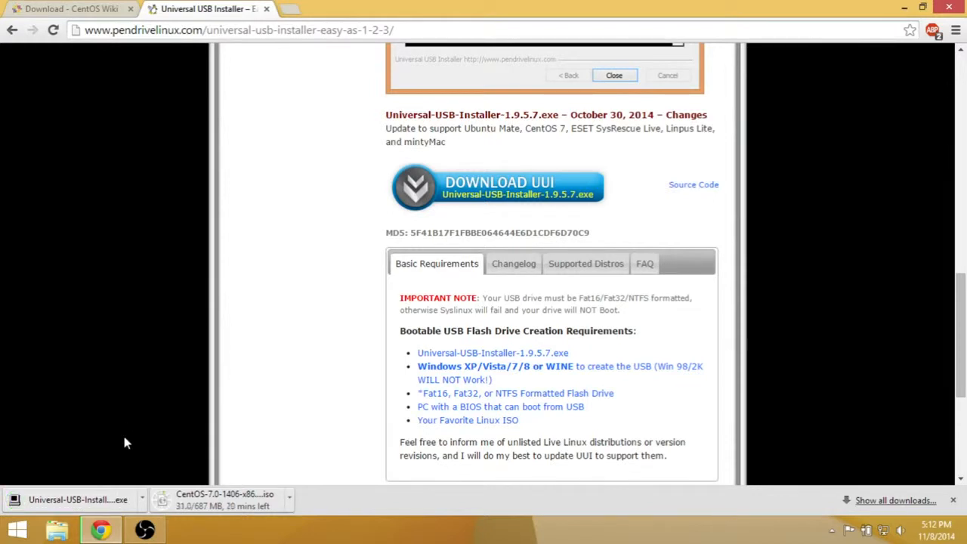
Launch the downloaded Universal USB Installer and accept its license agreement
{"action": "left_click", "coordinate": [102, 508]}
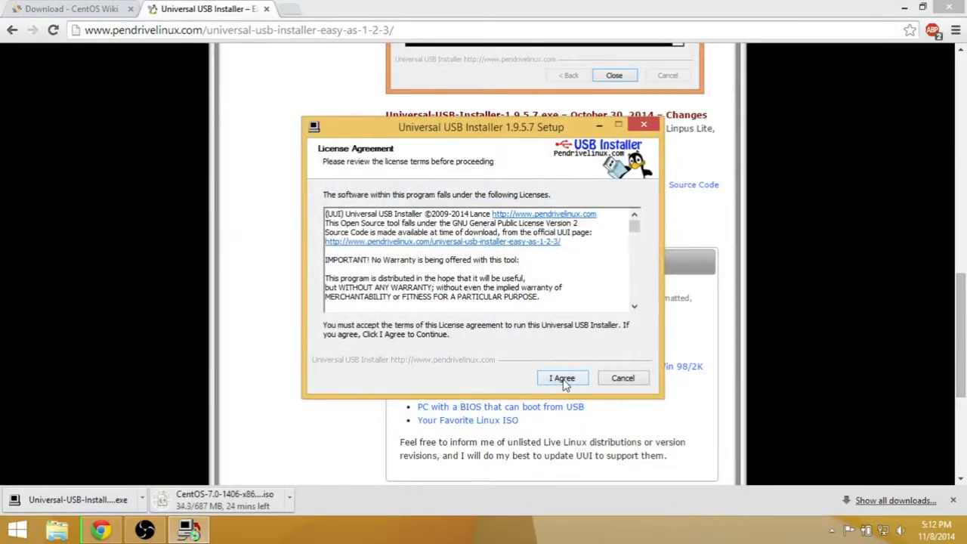
{"action": "left_click", "coordinate": [563, 380]}
{"action": "left_click", "coordinate": [405, 215]}
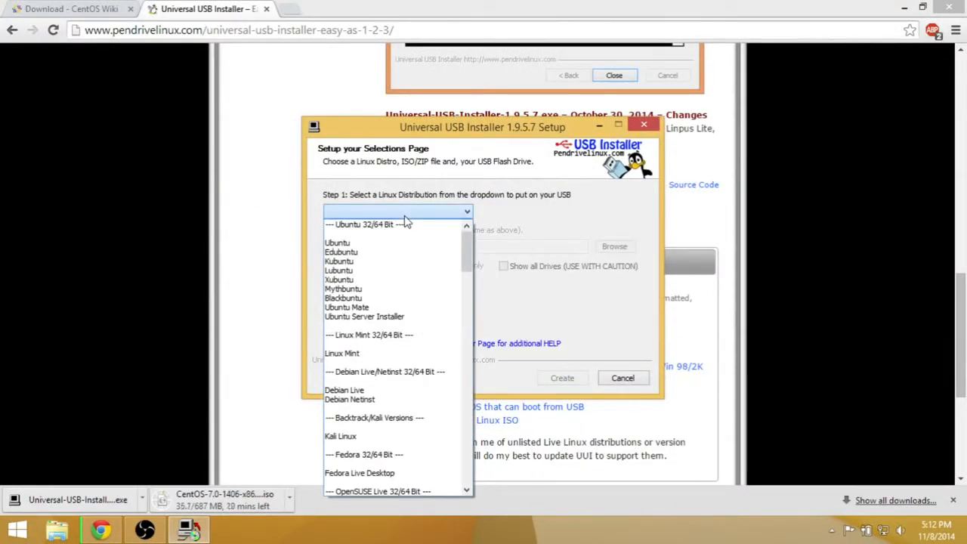
{"action": "left_click", "coordinate": [404, 216]}
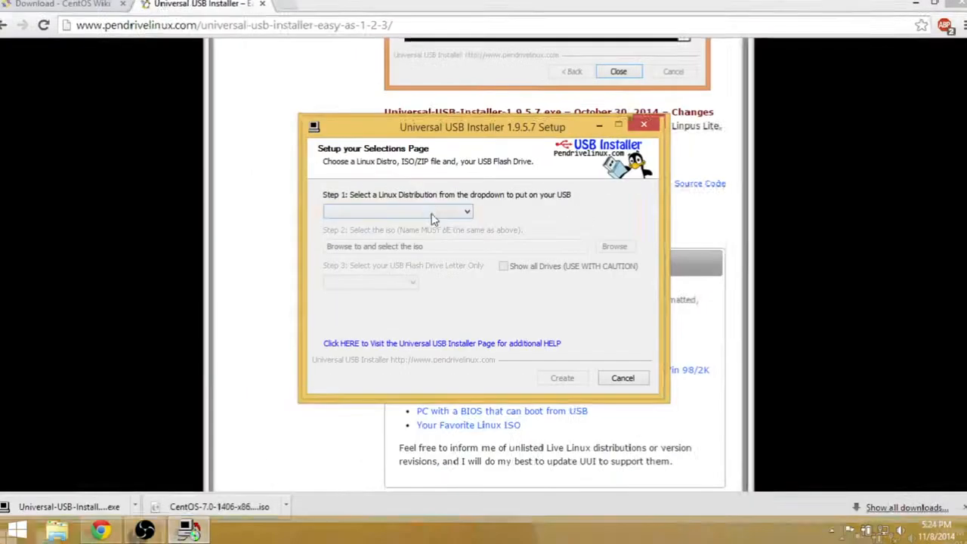
Choose CentOS as the Linux distribution to put on the USB drive
{"action": "left_click", "coordinate": [469, 214]}
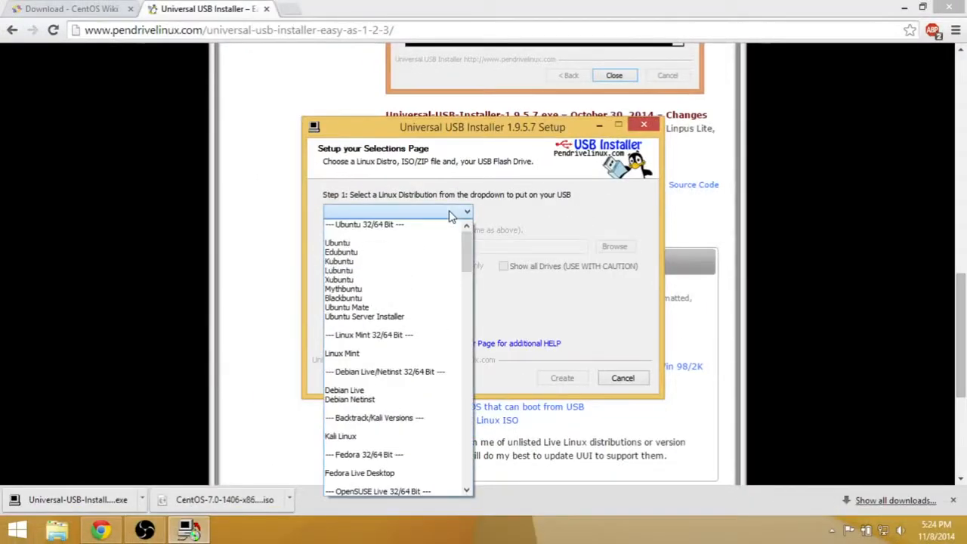
{"action": "scroll", "coordinate": [421, 395], "scroll_direction": "down", "scroll_amount": 5}
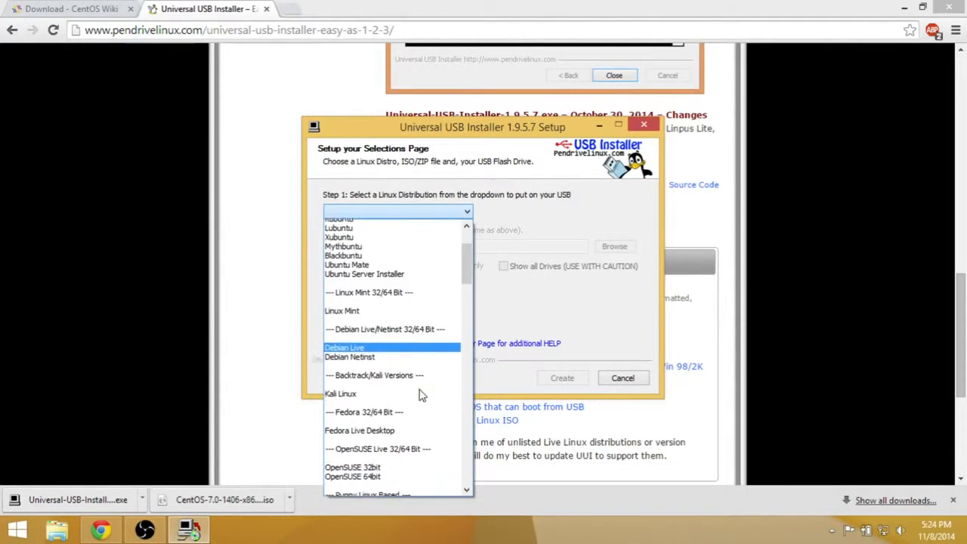
{"action": "scroll", "coordinate": [421, 395], "scroll_direction": "down", "scroll_amount": 9}
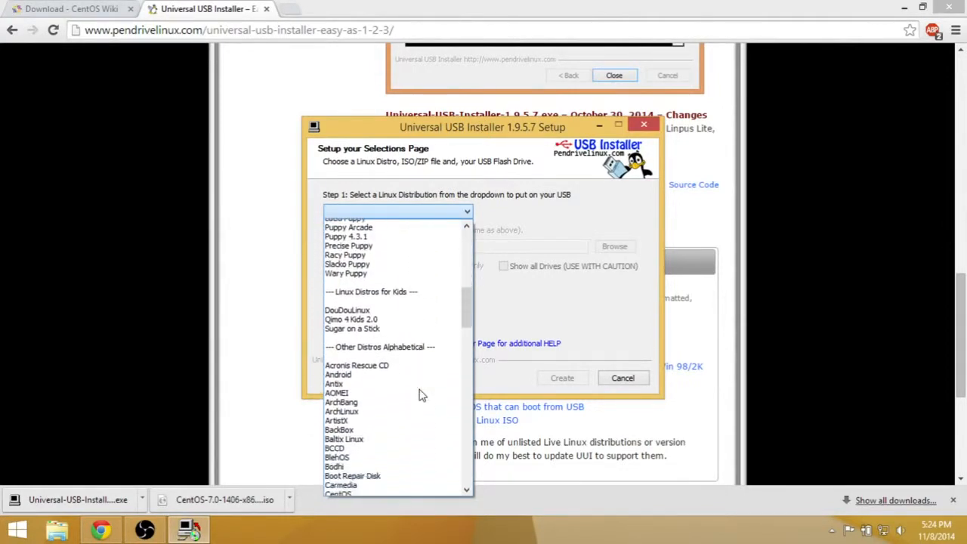
{"action": "scroll", "coordinate": [421, 395], "scroll_direction": "down", "scroll_amount": 3}
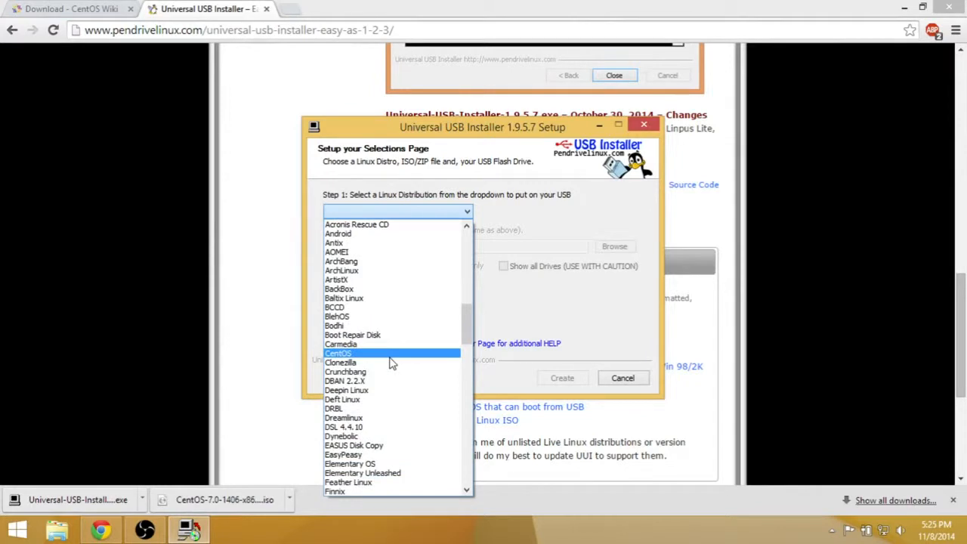
{"action": "left_click", "coordinate": [391, 355]}
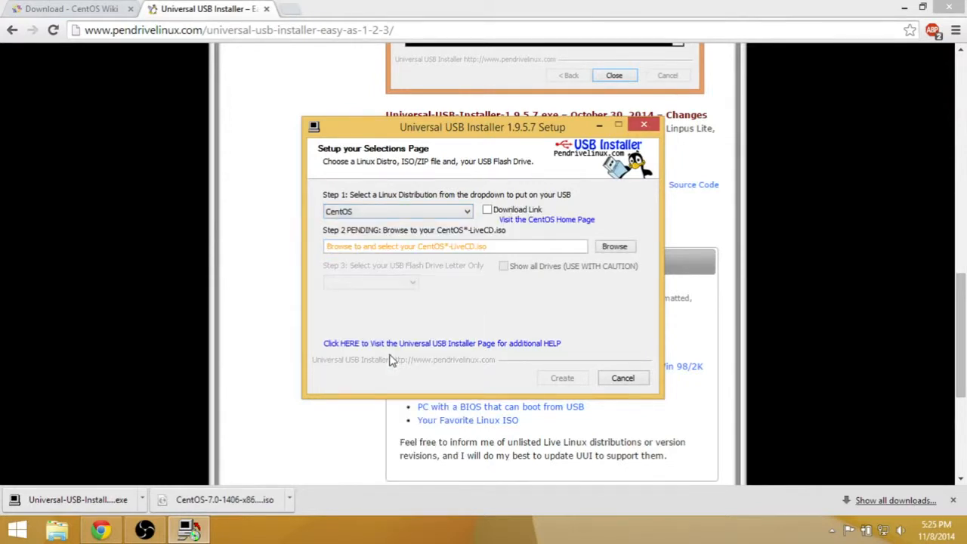
Select CentOS-7.0-1406-x86_64-livecd.iso from the Downloads folder as the source image
{"action": "left_click", "coordinate": [614, 247]}
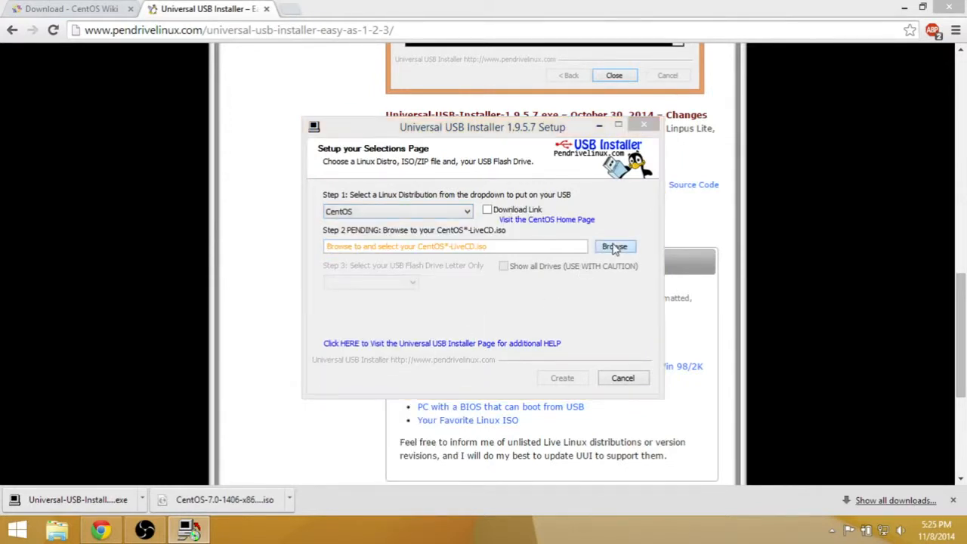
{"action": "left_click", "coordinate": [477, 302]}
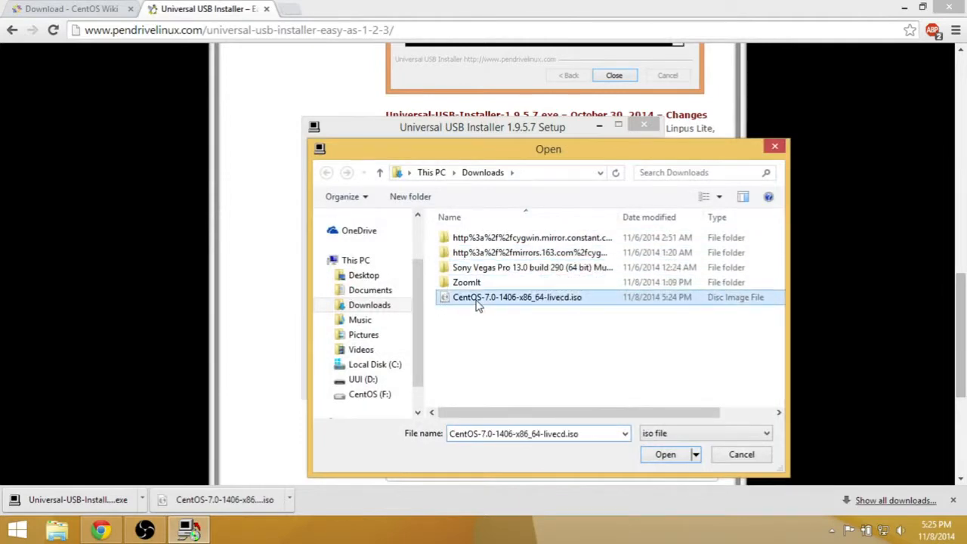
{"action": "left_click", "coordinate": [666, 455]}
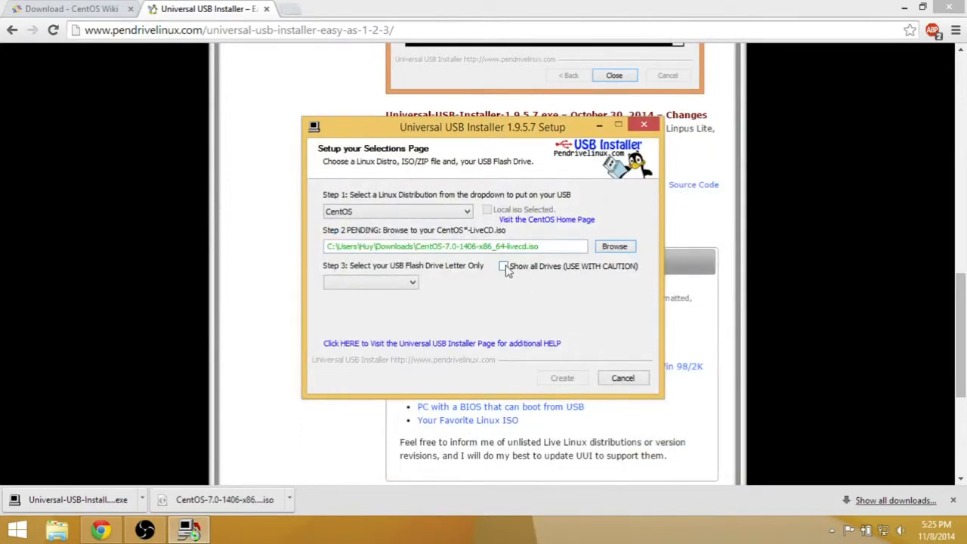
Identify the USB flash drive's letter in File Explorer, inspect the contents of UUI (D:), and close the window
{"action": "left_click", "coordinate": [412, 283]}
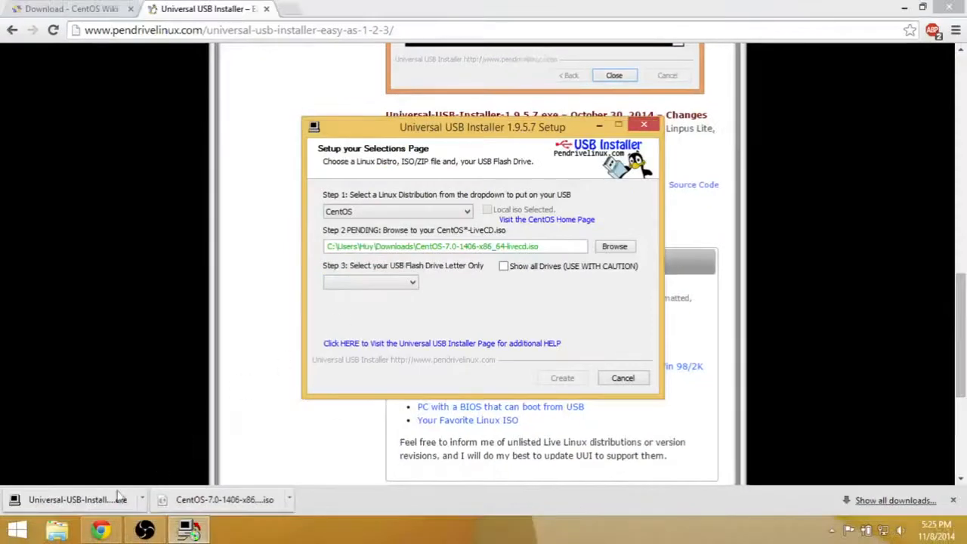
{"action": "left_click", "coordinate": [65, 529]}
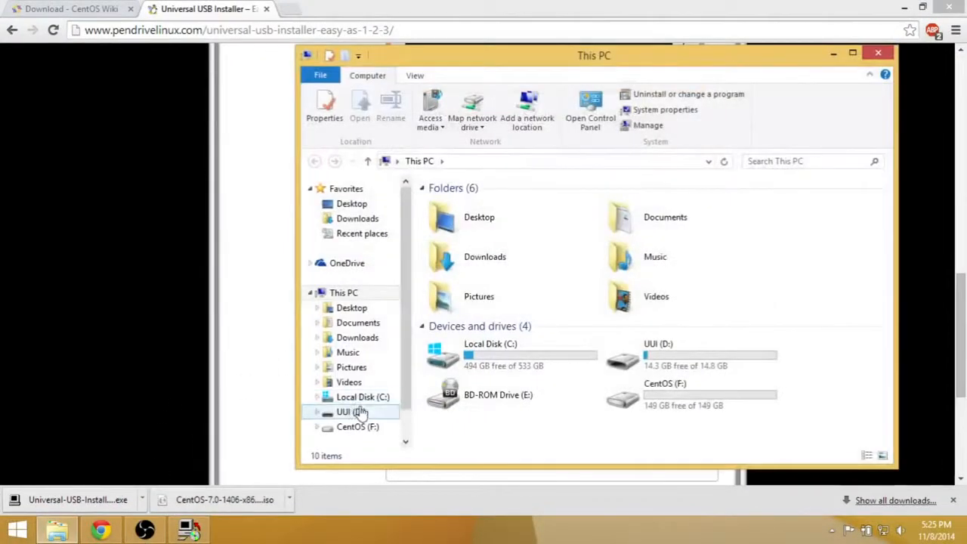
{"action": "left_click", "coordinate": [675, 367]}
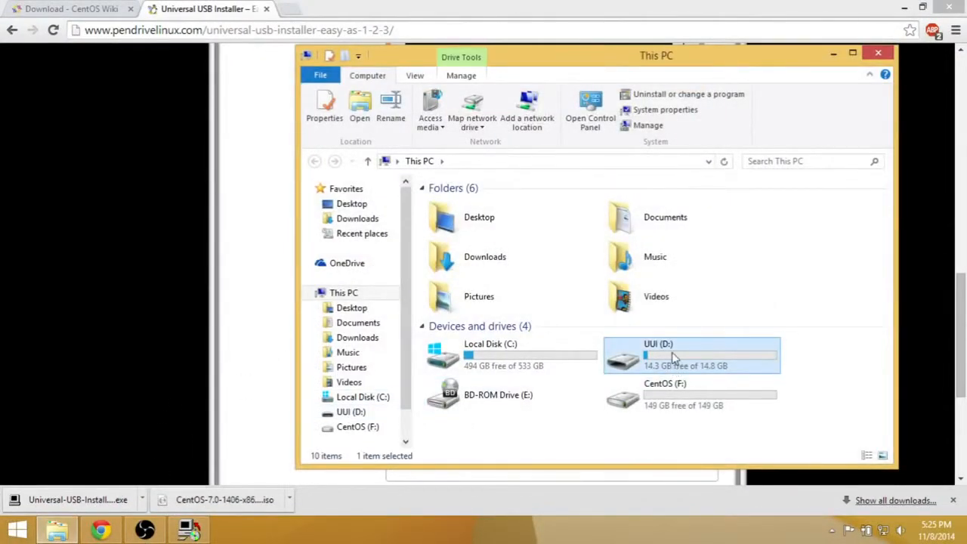
{"action": "right_click", "coordinate": [675, 358]}
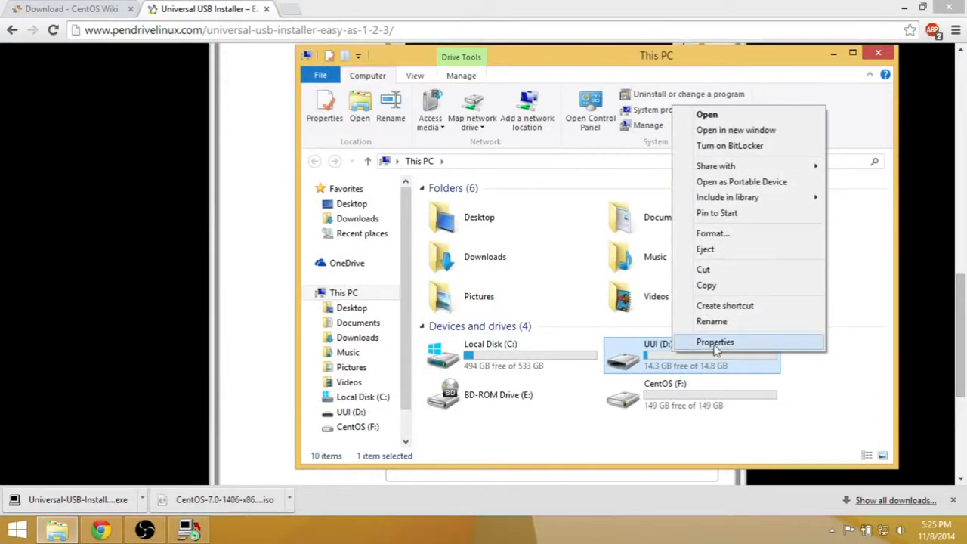
{"action": "double_click", "coordinate": [657, 371]}
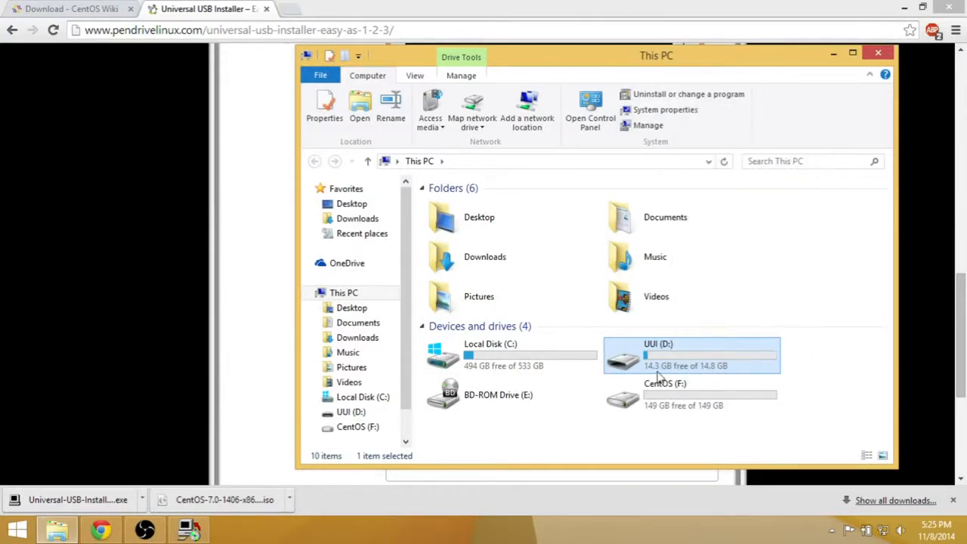
{"action": "scroll", "coordinate": [534, 330], "scroll_direction": "down", "scroll_amount": 1}
{"action": "scroll", "coordinate": [533, 333], "scroll_direction": "up", "scroll_amount": 1}
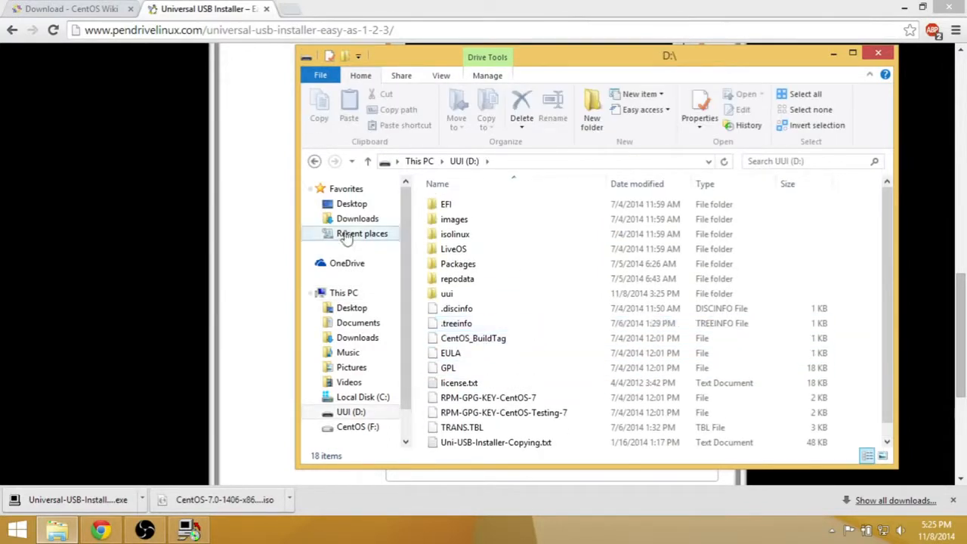
{"action": "left_click", "coordinate": [314, 161]}
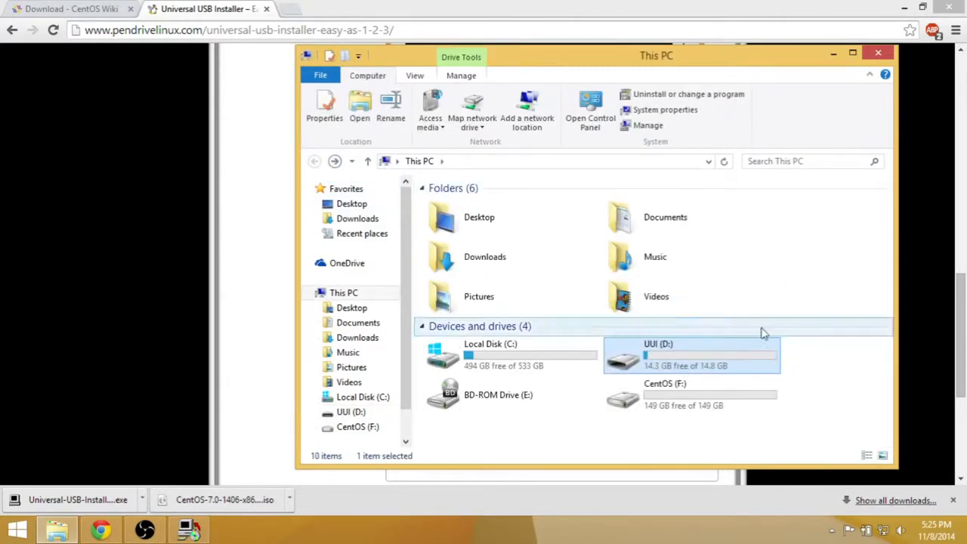
{"action": "left_click", "coordinate": [878, 53]}
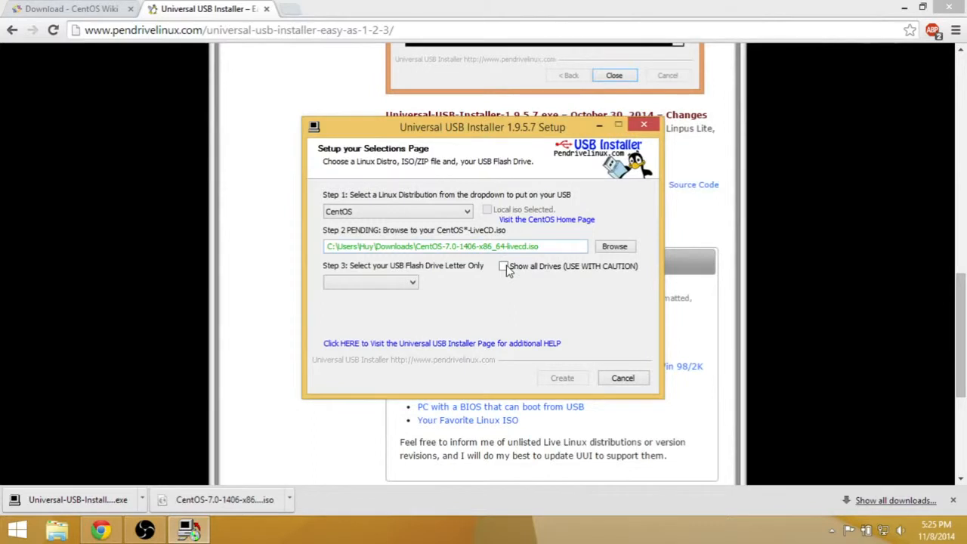
Create the bootable CentOS USB on D:\UUI 14GB with the drive formatted as Fat32, confirming the installation
{"action": "left_click", "coordinate": [414, 283]}
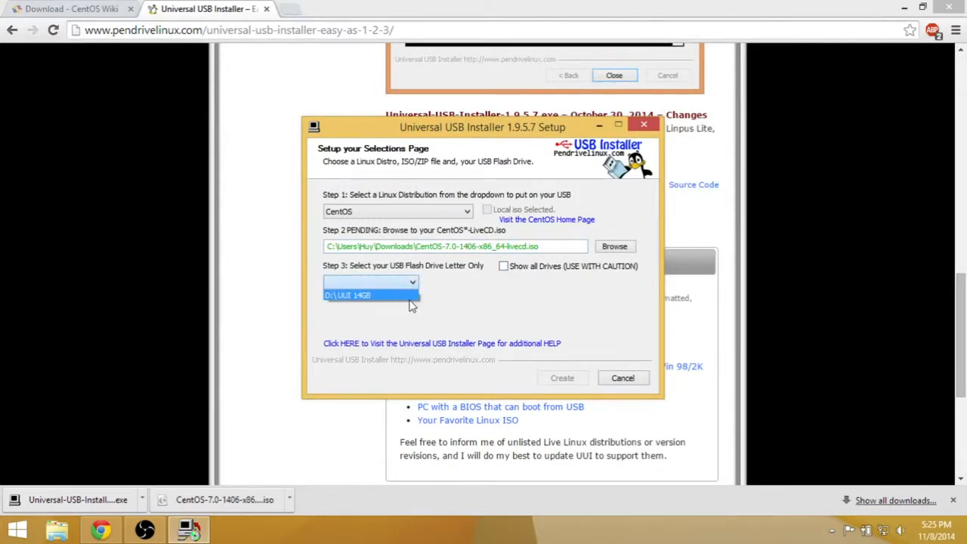
{"action": "left_click", "coordinate": [380, 296]}
{"action": "left_click", "coordinate": [448, 288]}
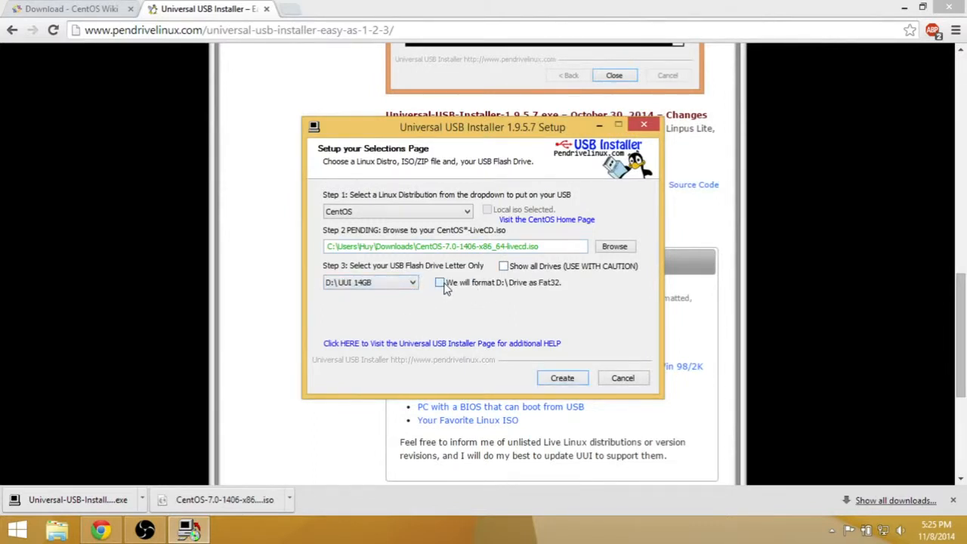
{"action": "left_click", "coordinate": [440, 284]}
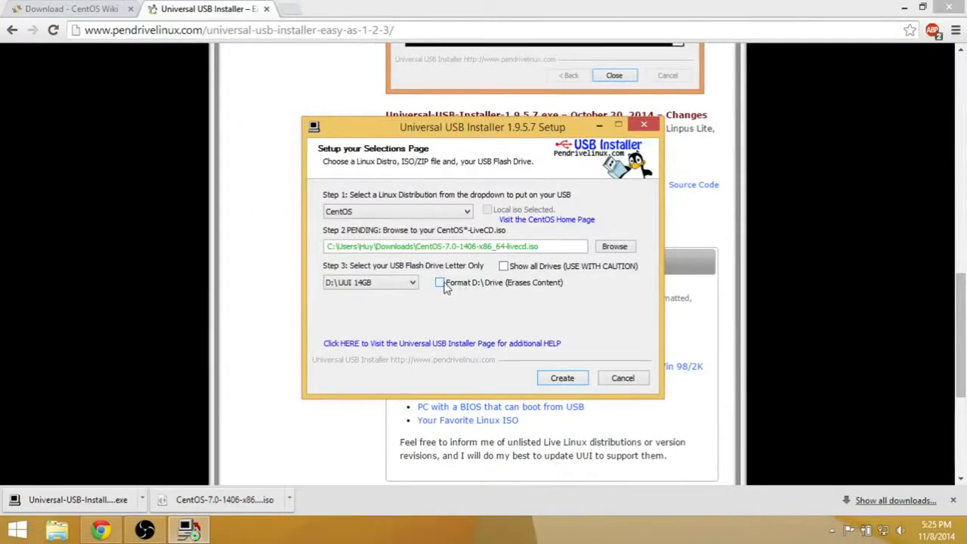
{"action": "left_click", "coordinate": [440, 283]}
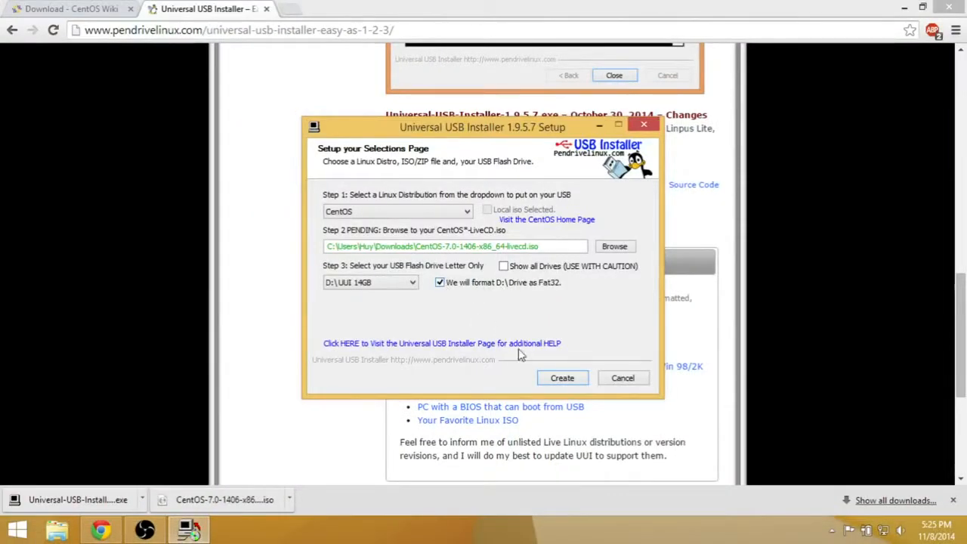
{"action": "left_click", "coordinate": [551, 378]}
{"action": "left_click", "coordinate": [538, 389]}
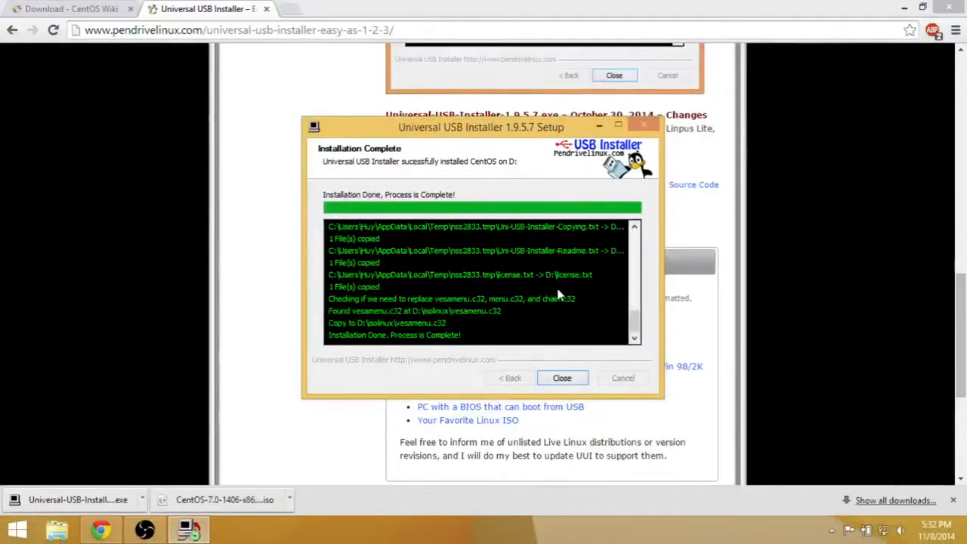
Close the Universal USB Installer after the CentOS installation completes
{"action": "left_click", "coordinate": [562, 378]}
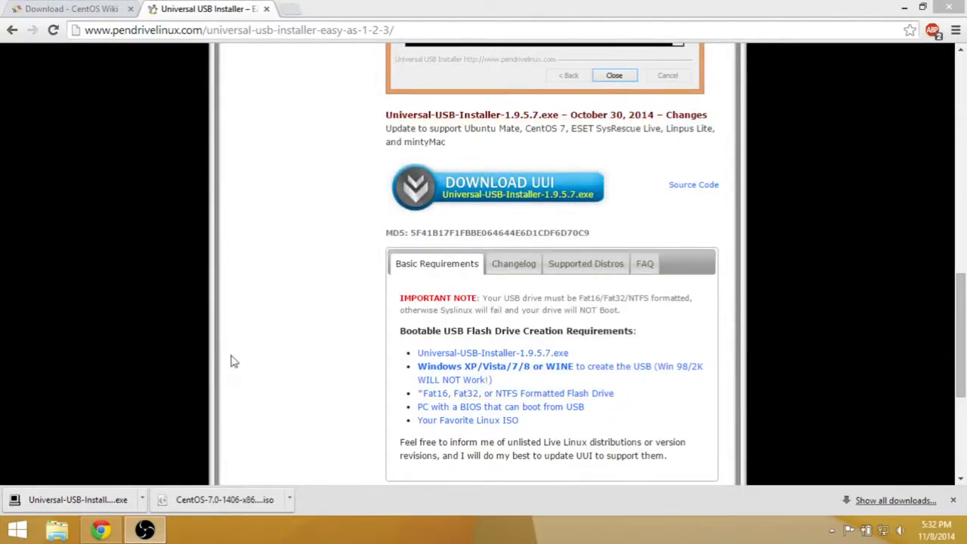
{"action": "left_click", "coordinate": [67, 531]}
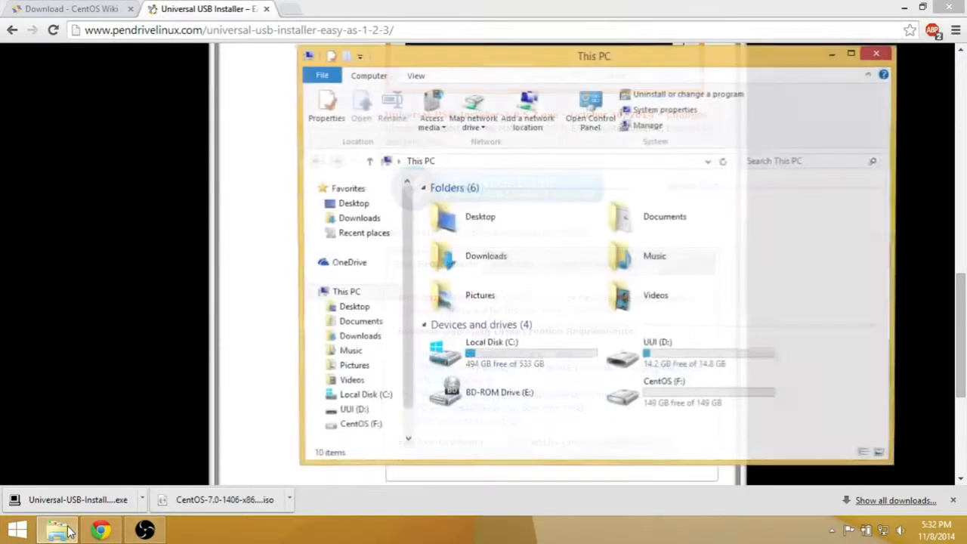
{"action": "right_click", "coordinate": [452, 354]}
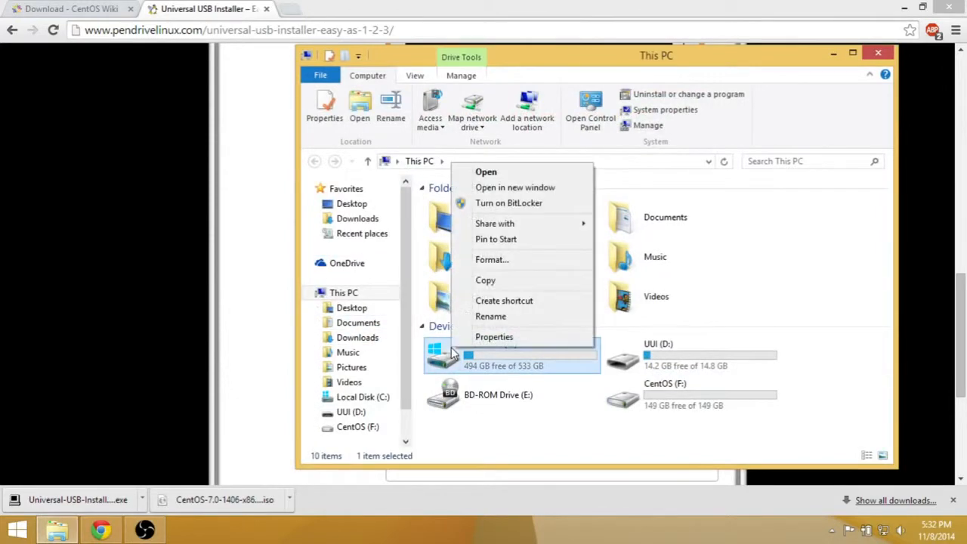
{"action": "left_click", "coordinate": [789, 67]}
{"action": "left_click", "coordinate": [832, 54]}
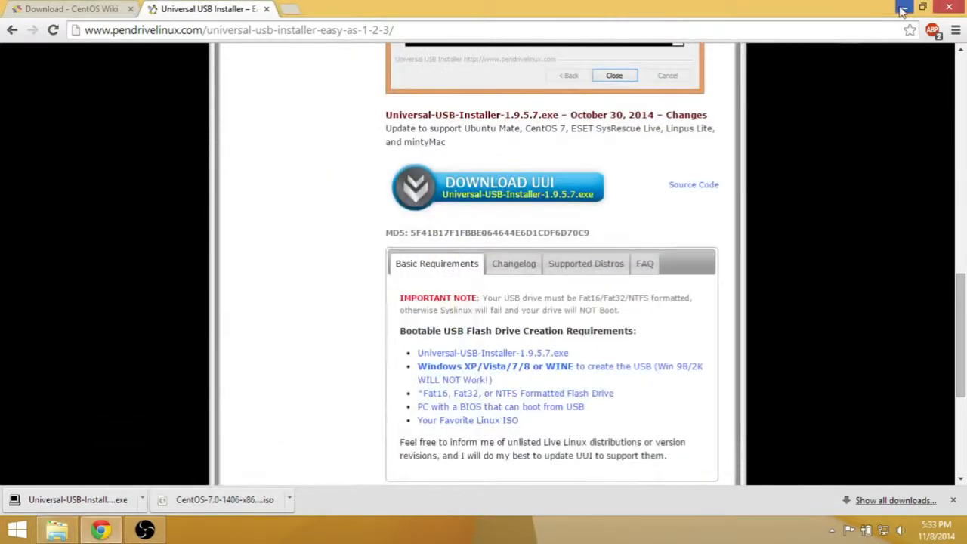
Minimize the browser and open Computer Management for This PC from the desktop, showing Disk Management
{"action": "left_click", "coordinate": [902, 9]}
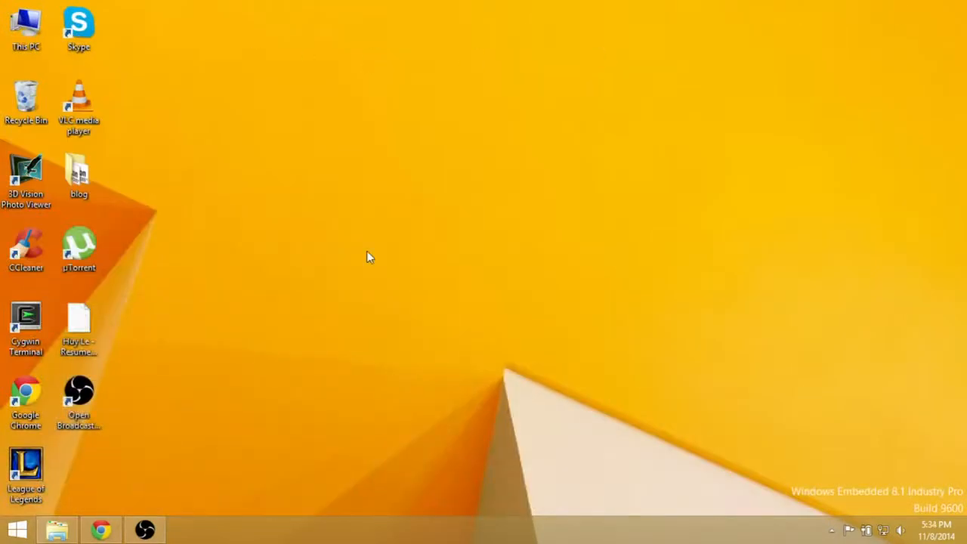
{"action": "right_click", "coordinate": [33, 46]}
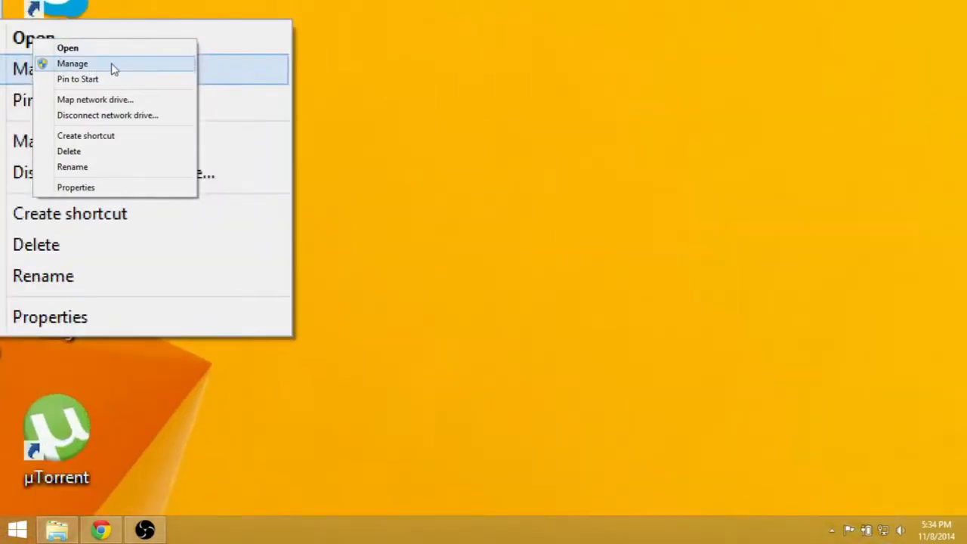
{"action": "left_click", "coordinate": [114, 67]}
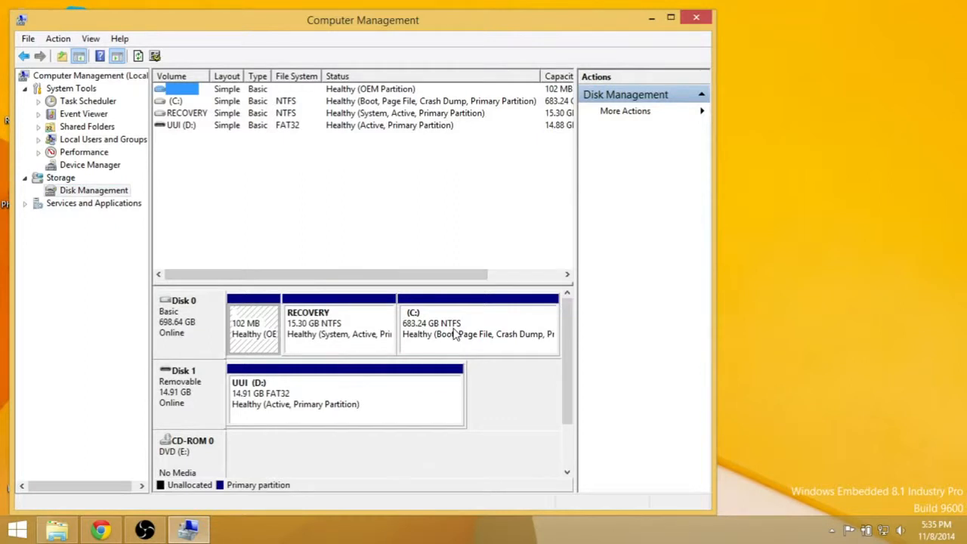
Shrink the C: volume on Disk 0 by 153600 MB
{"action": "right_click", "coordinate": [503, 320]}
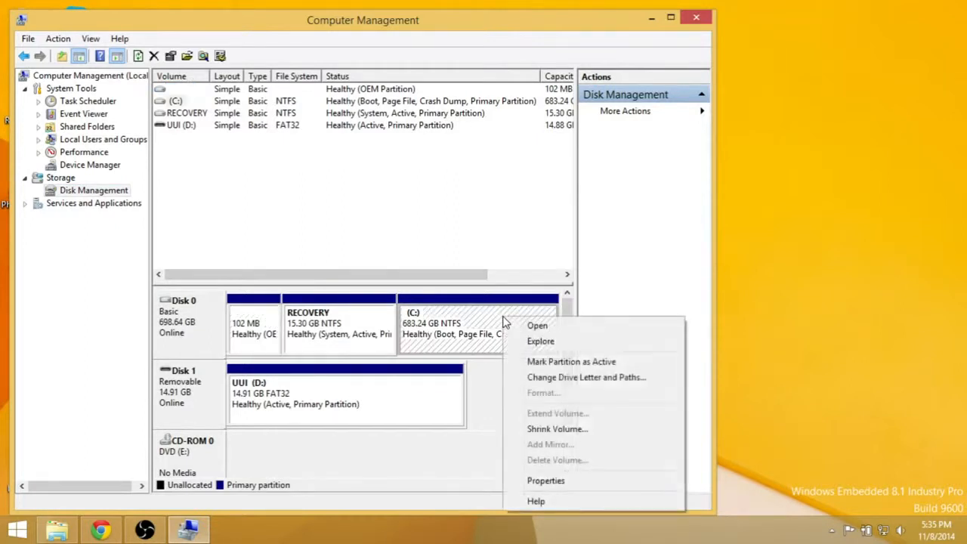
{"action": "left_click", "coordinate": [540, 427]}
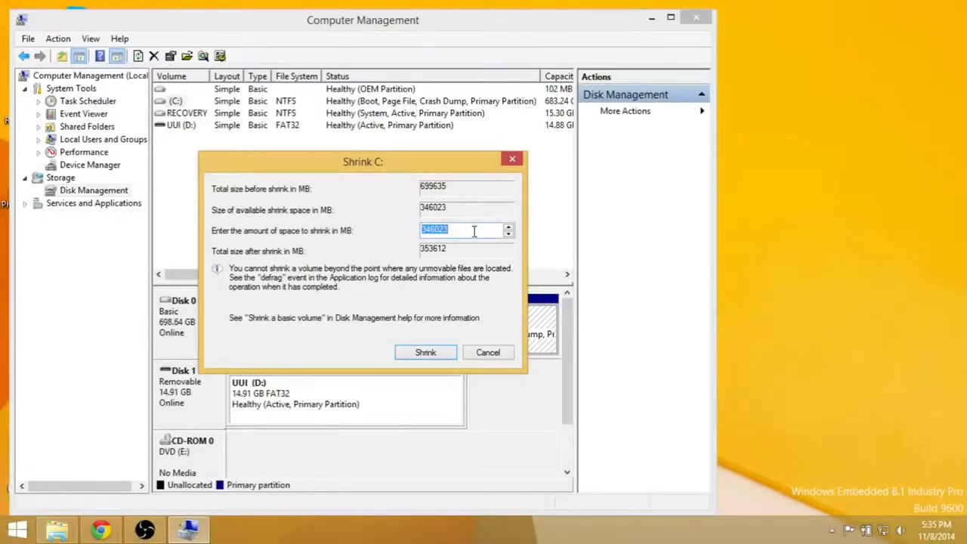
{"action": "left_click", "coordinate": [474, 232]}
{"action": "left_click_drag", "start_coordinate": [465, 235], "coordinate": [383, 225]}
{"action": "type", "text": "153600"}
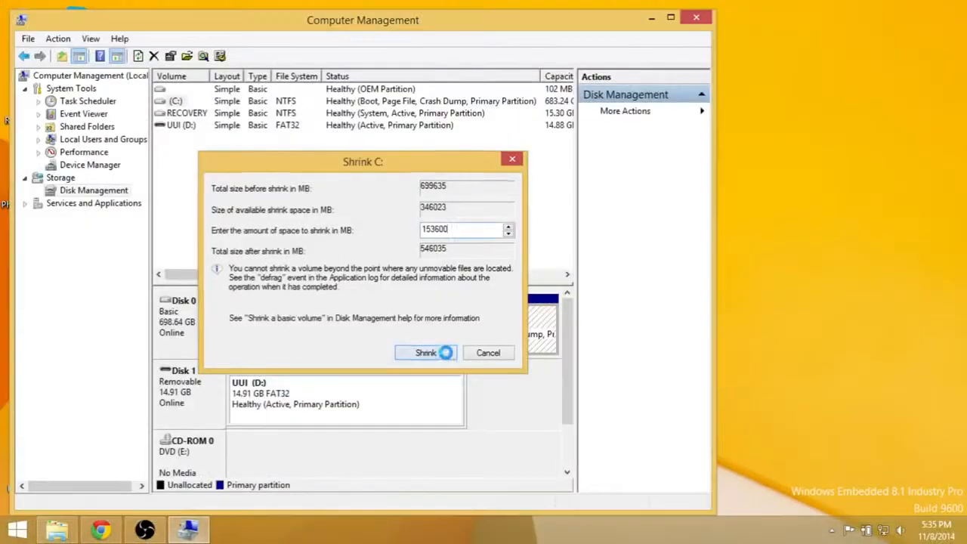
{"action": "left_click", "coordinate": [454, 451]}
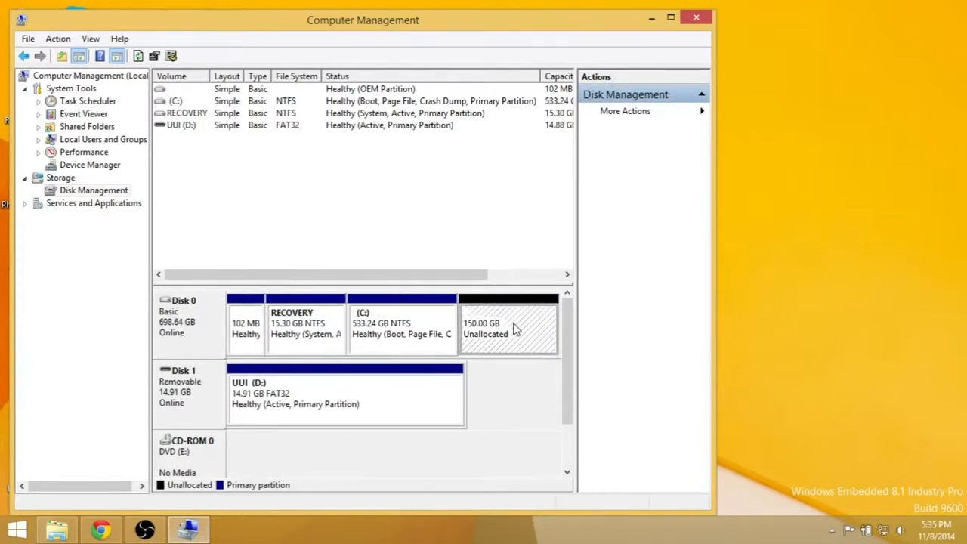
Start a new simple volume in Disk 0's unallocated space, keeping the default size and assigning drive letter F
{"action": "right_click", "coordinate": [514, 329]}
{"action": "left_click", "coordinate": [535, 333]}
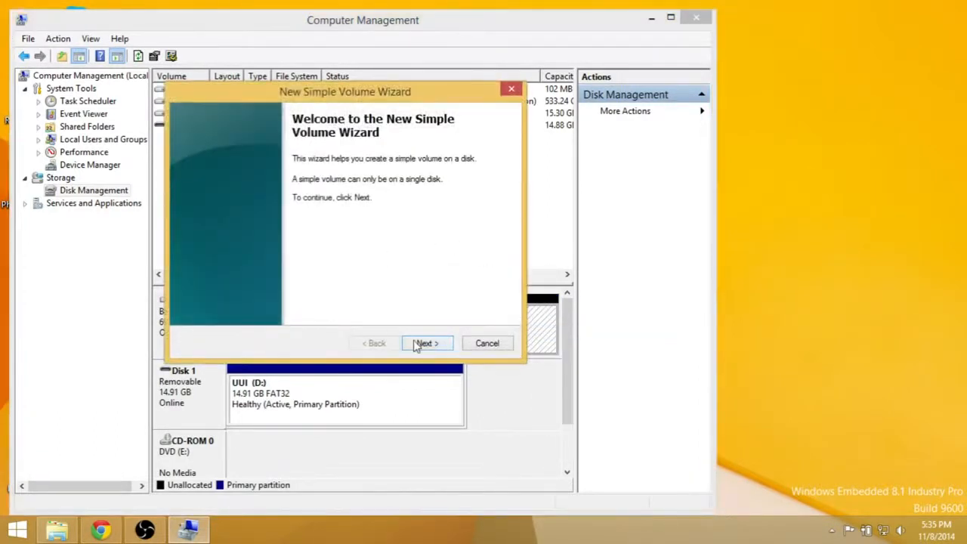
{"action": "left_click", "coordinate": [424, 343]}
{"action": "left_click", "coordinate": [417, 345]}
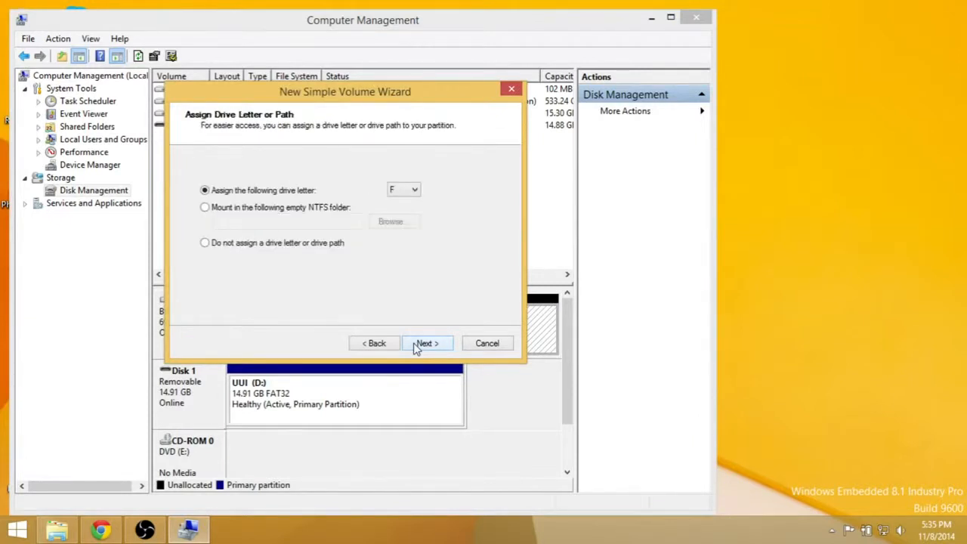
{"action": "left_click", "coordinate": [416, 345]}
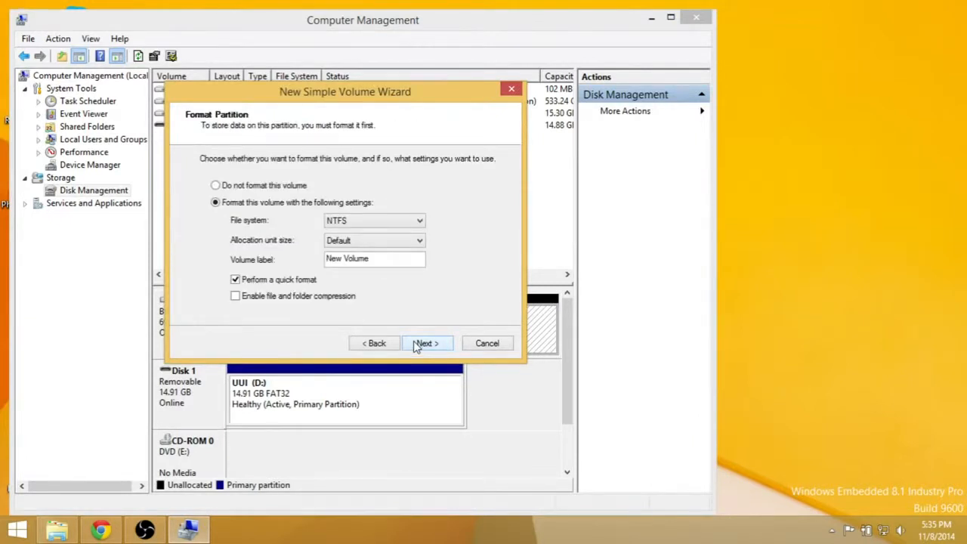
Label the new volume CentOS and create it with NTFS, the default allocation unit size and a quick format
{"action": "double_click", "coordinate": [393, 263]}
{"action": "key", "text": "ctrl+a"}
{"action": "type", "text": "C"}
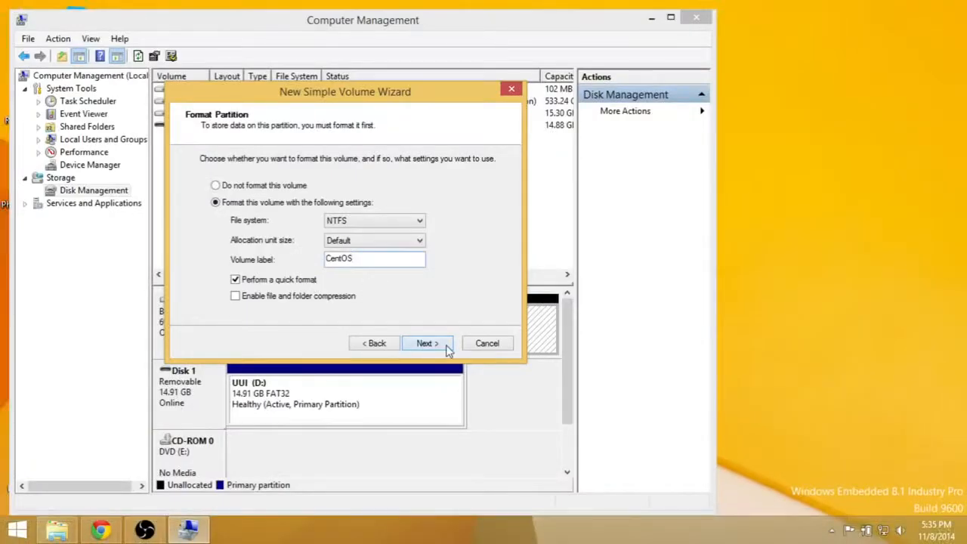
{"action": "left_click", "coordinate": [541, 406]}
{"action": "left_click", "coordinate": [427, 344]}
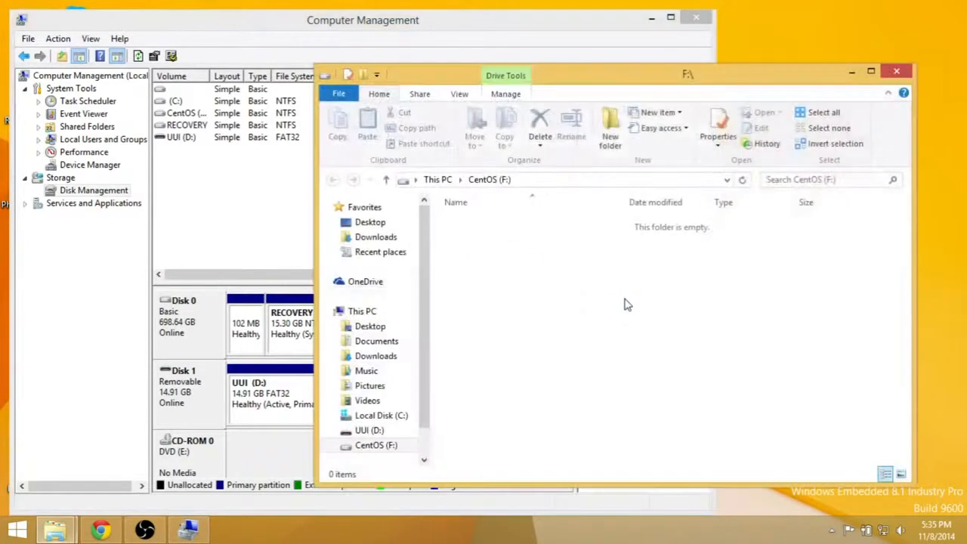
Close the CentOS (F:) folder window and Computer Management
{"action": "left_click", "coordinate": [897, 74]}
{"action": "left_click", "coordinate": [528, 349]}
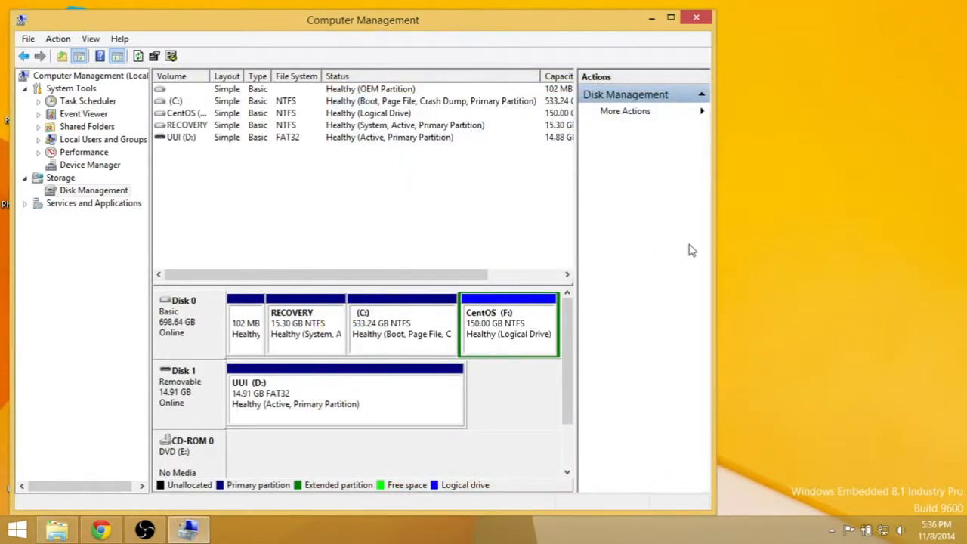
{"action": "key", "text": "alt"}
{"action": "left_click", "coordinate": [694, 21]}
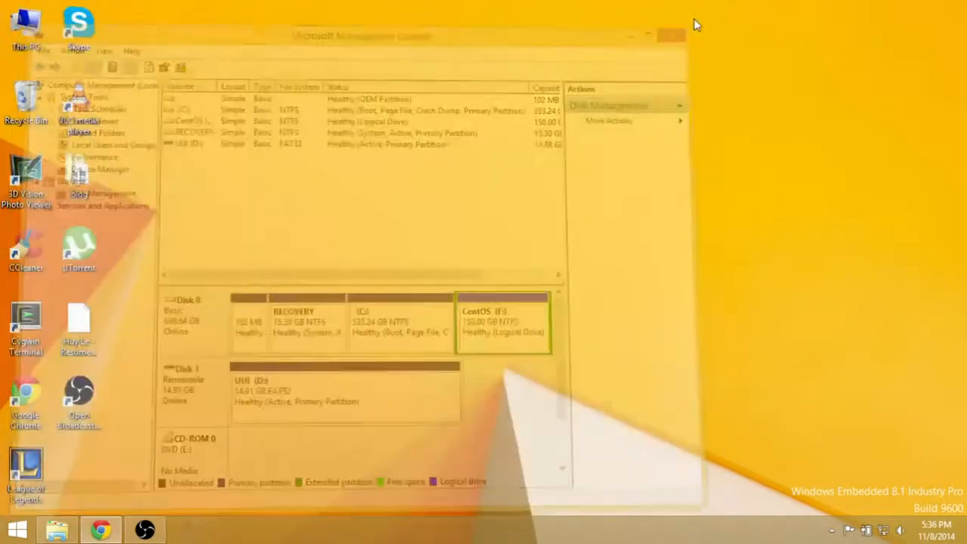